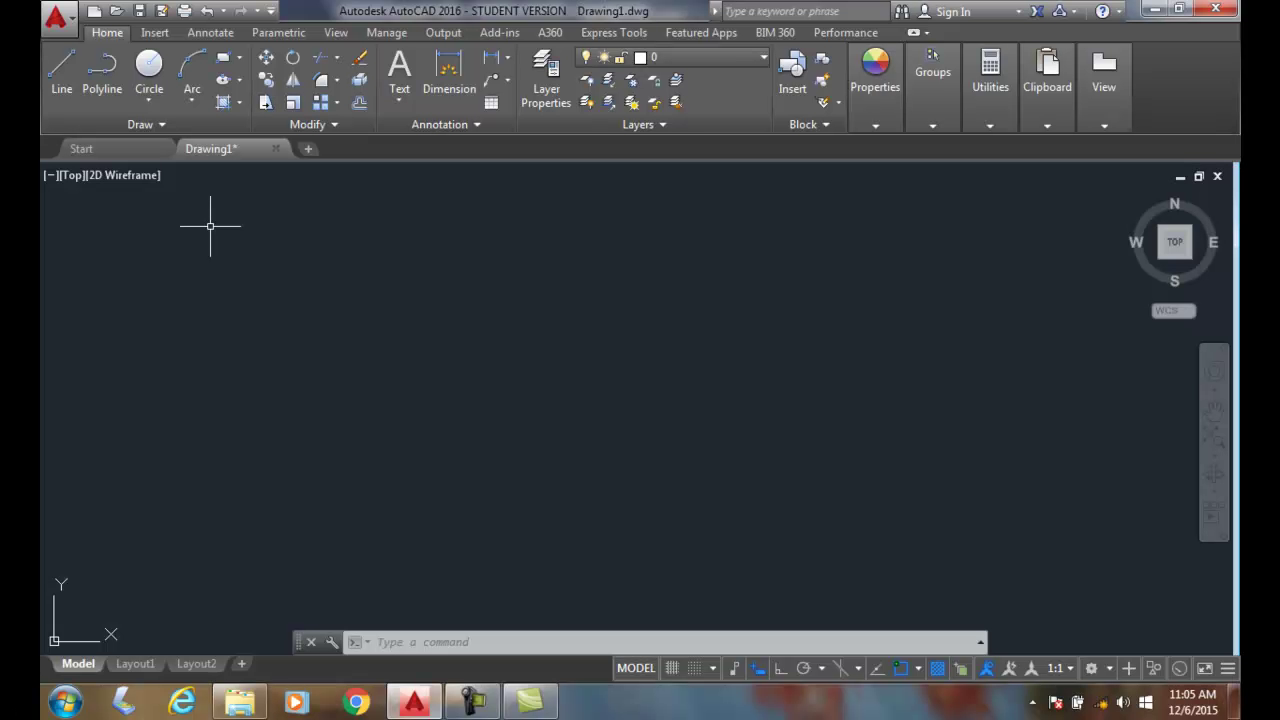
- Bring up the Annotate tab and expand the Text split button's list of text types
left_click(400, 100)
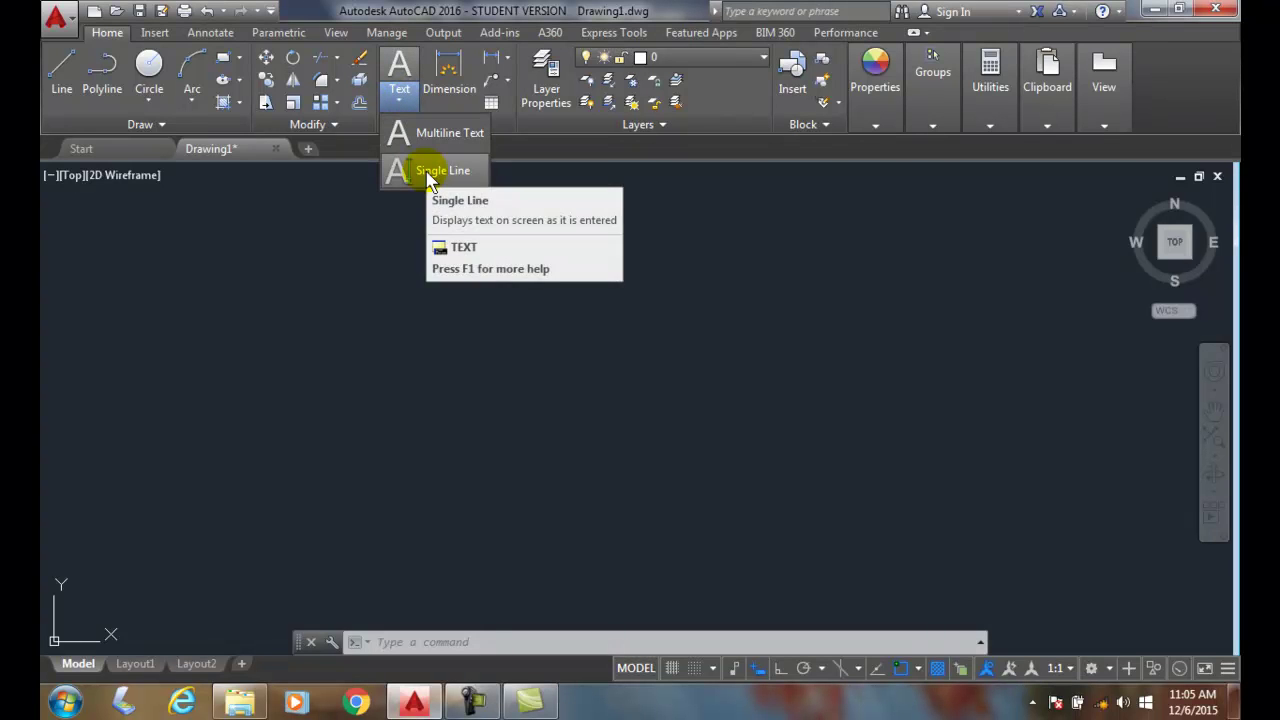
left_click(209, 33)
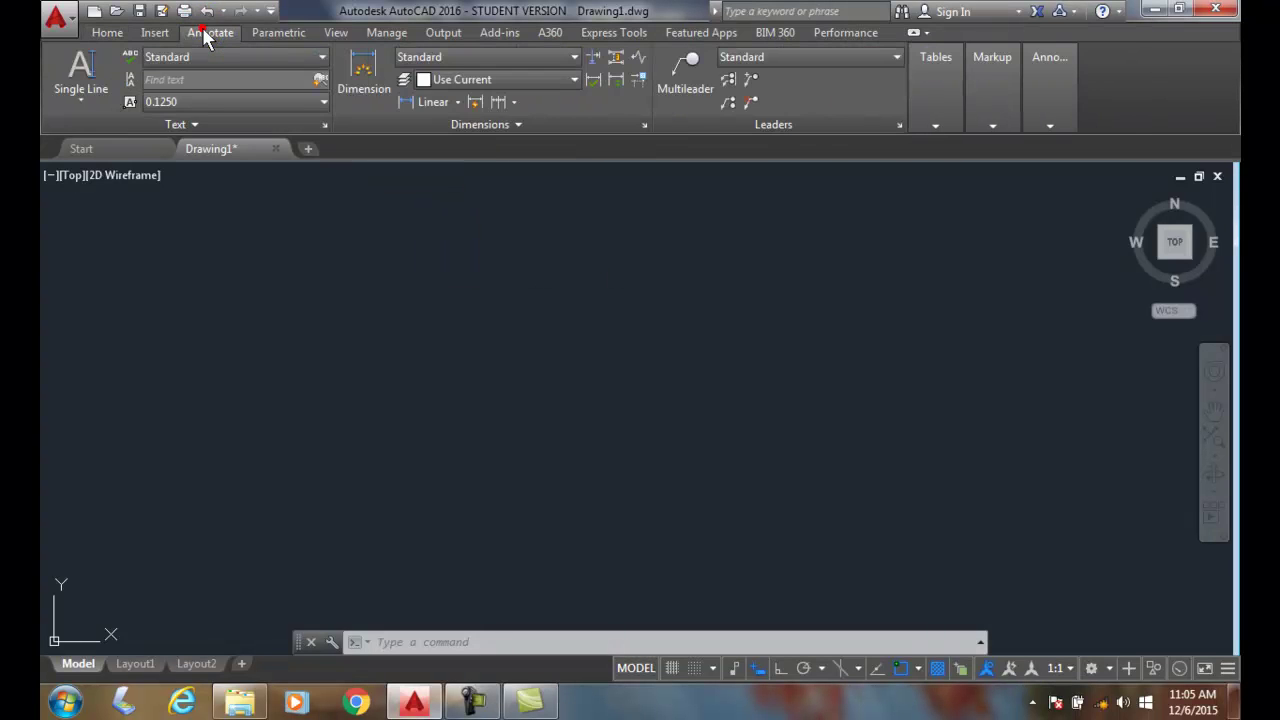
left_click(78, 100)
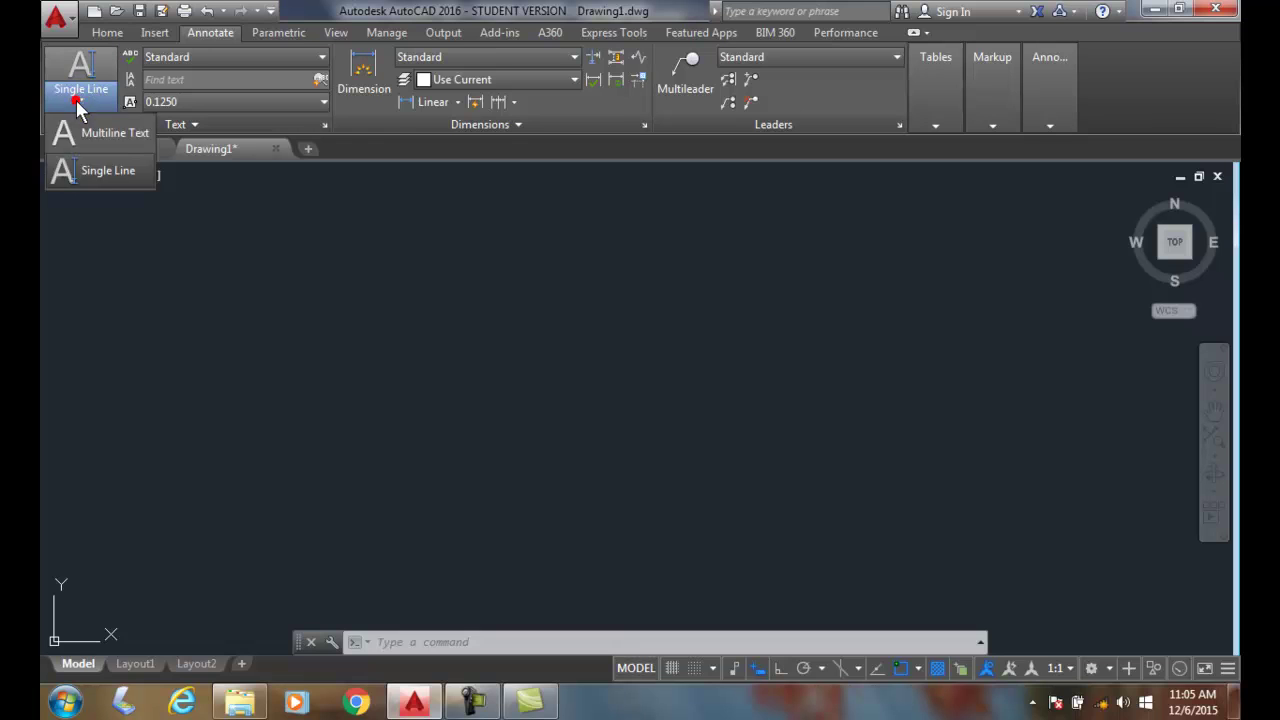
- Place single-line text at height 0.1250 reading 'THIS IS A DEGREE SYMBOL%%d', producing the degree sign
left_click(126, 171)
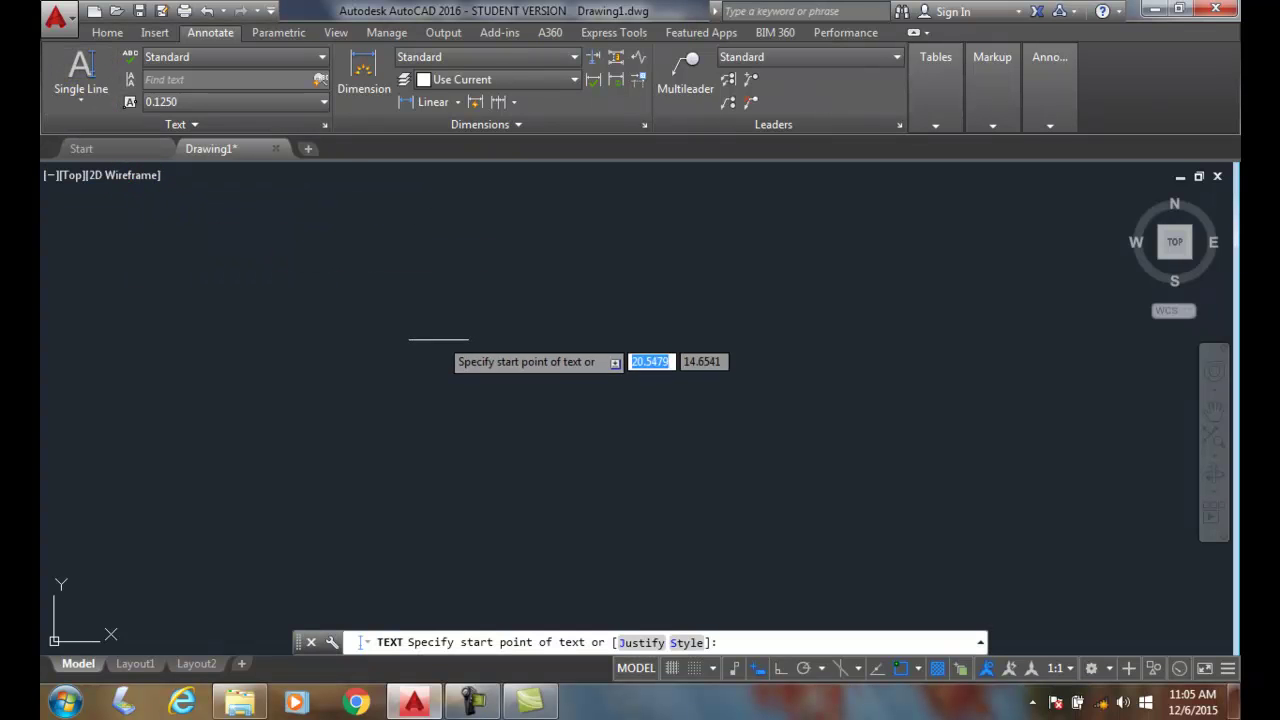
left_click(452, 336)
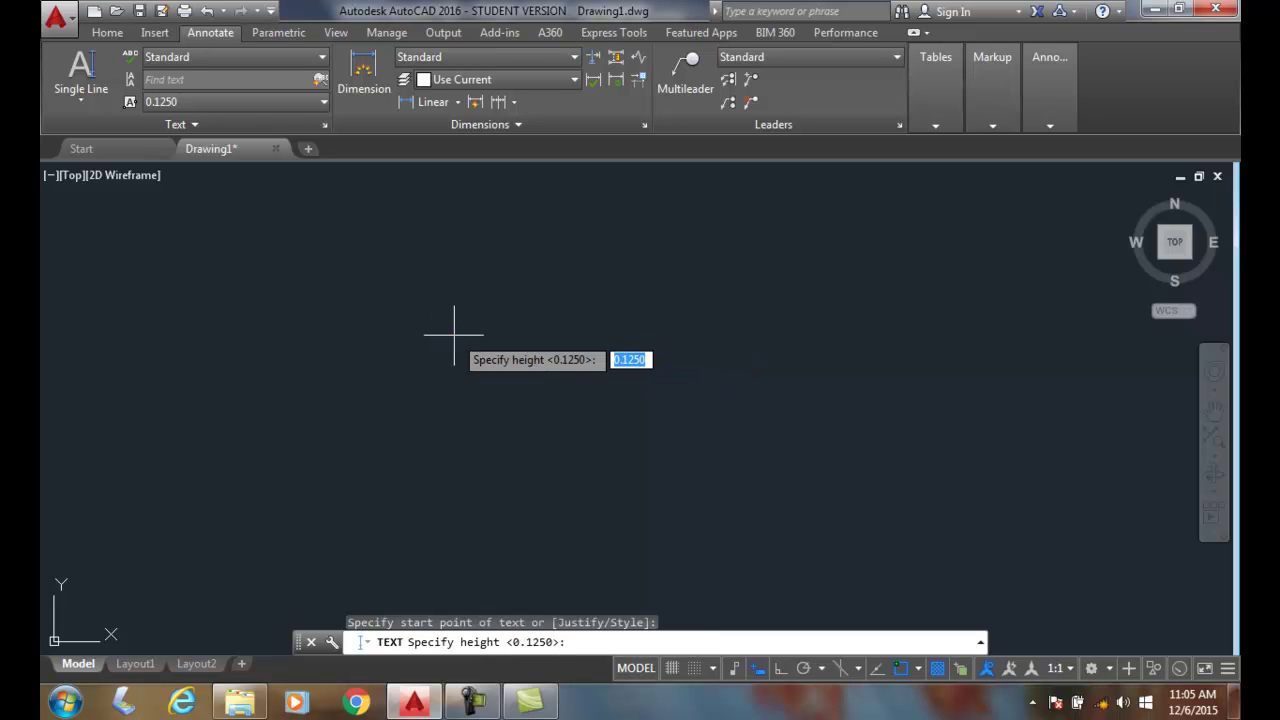
key("Return")
key("Return")
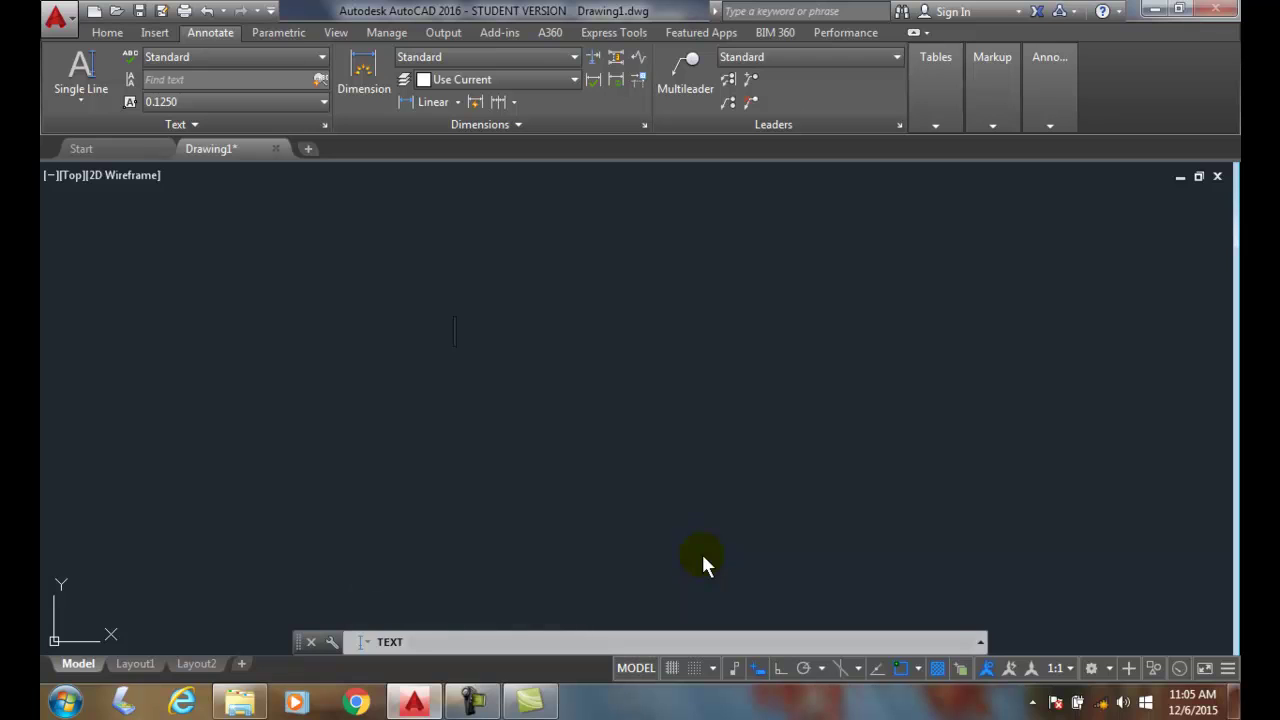
type("this")
key("BackSpace")
key("BackSpace")
key("BackSpace")
key("BackSpace")
type("THIS ")
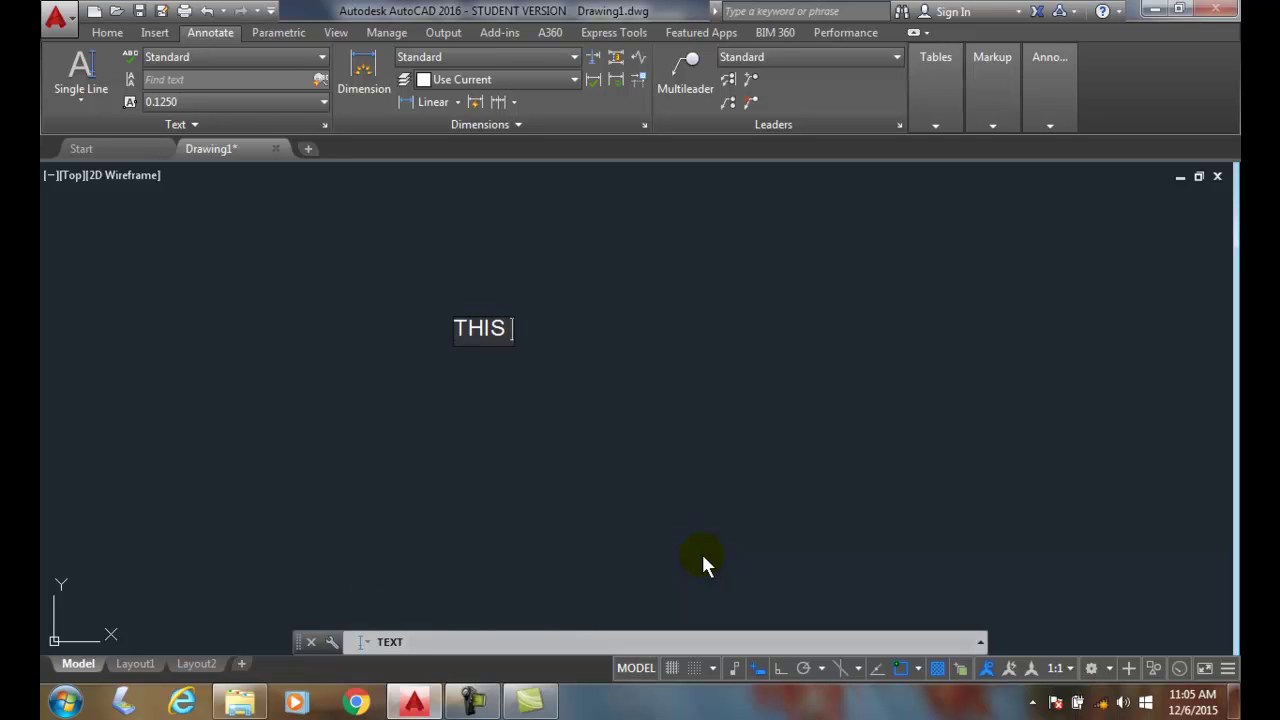
type("IS A D")
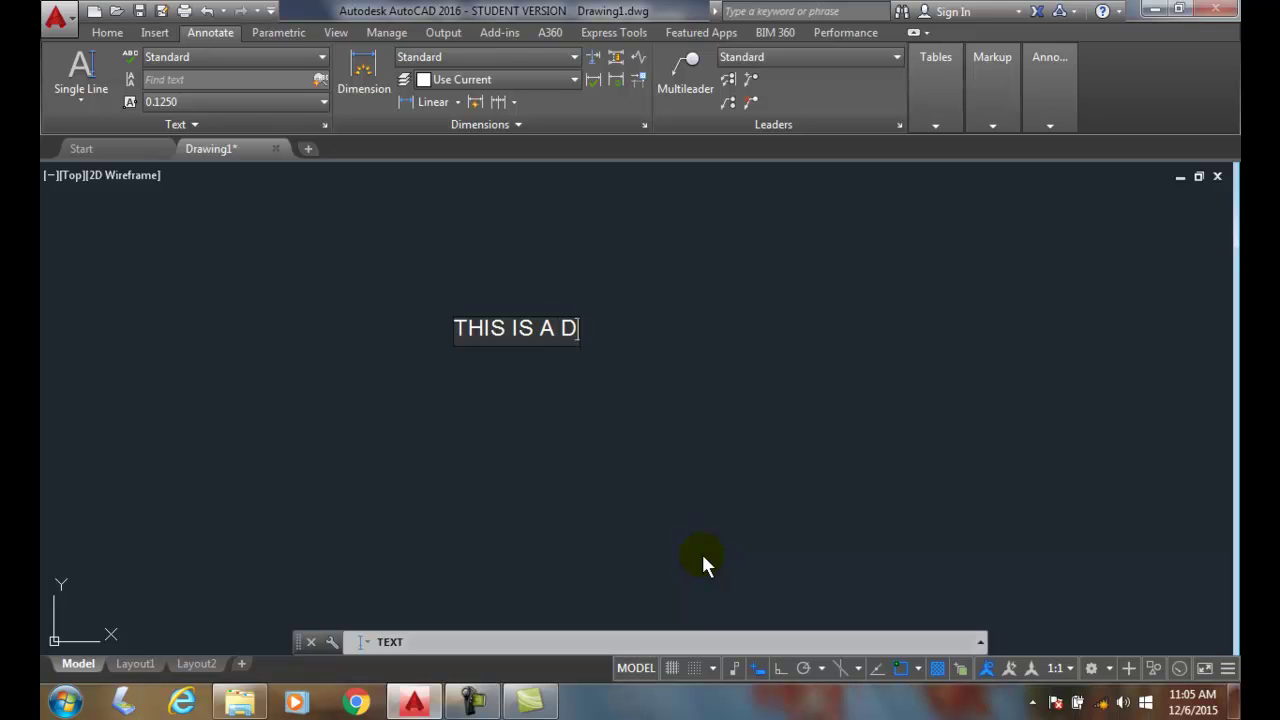
type("EGREE")
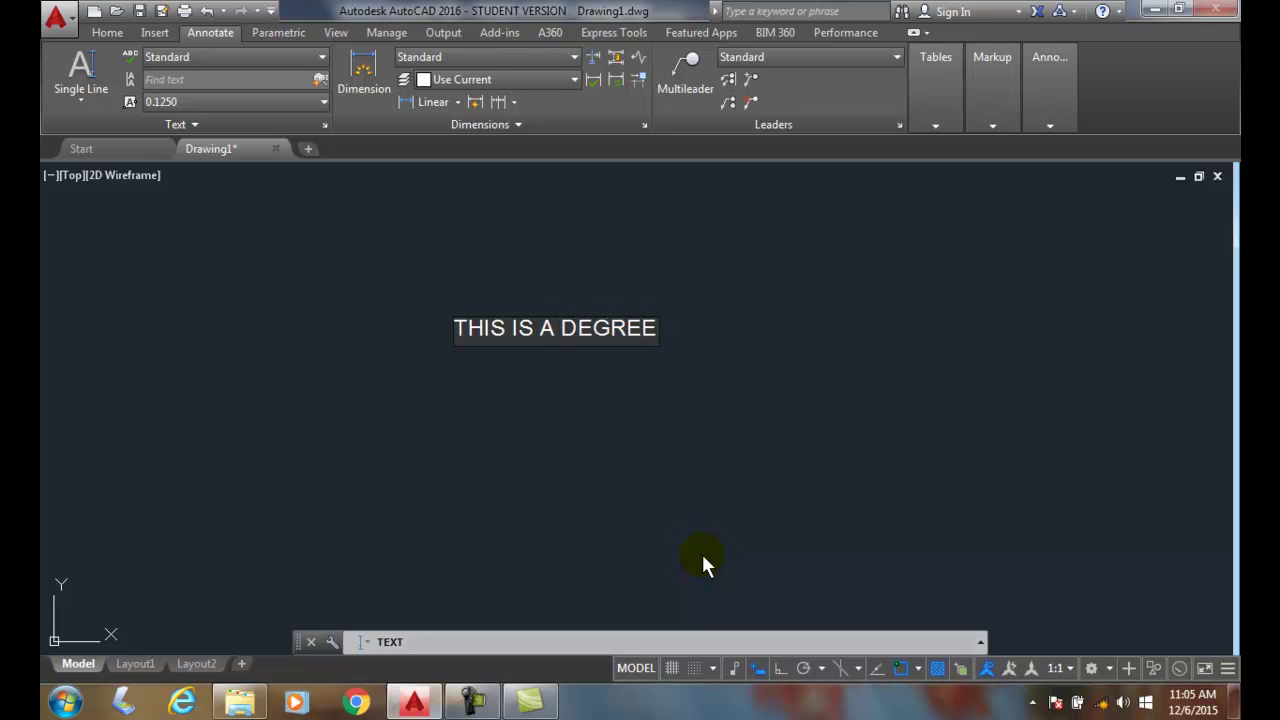
type(" SYMBOL")
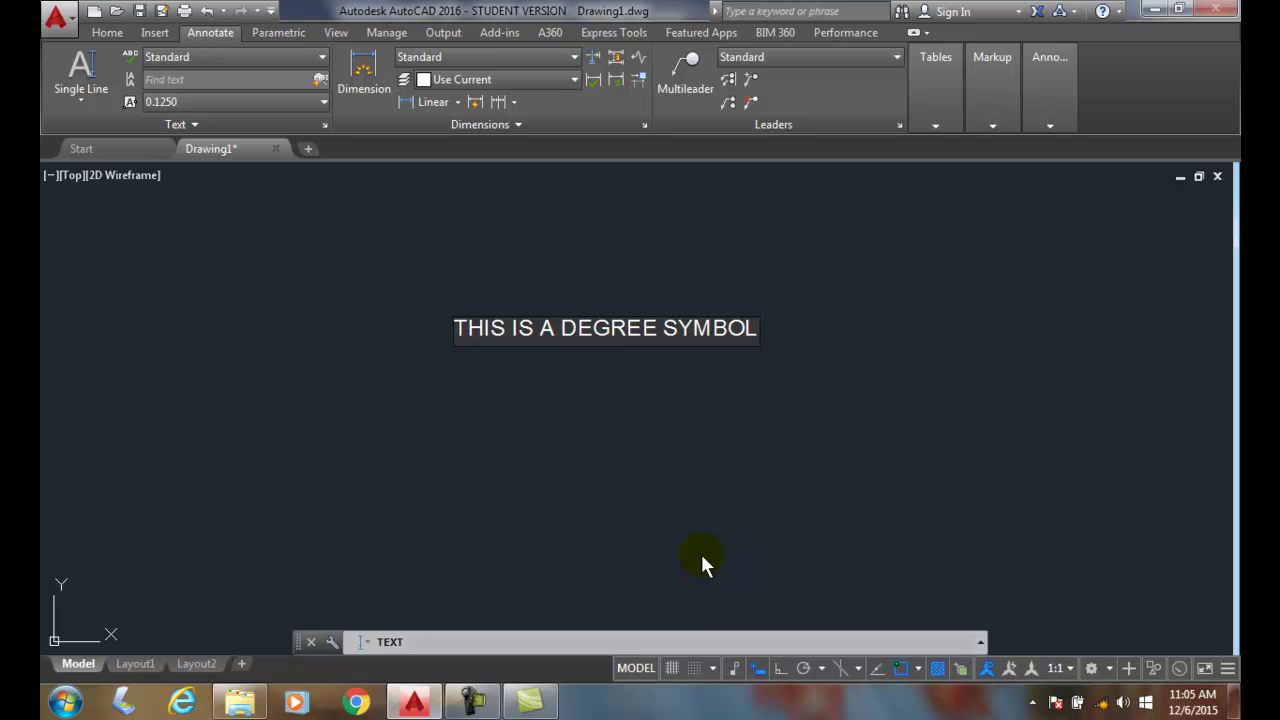
type("%%")
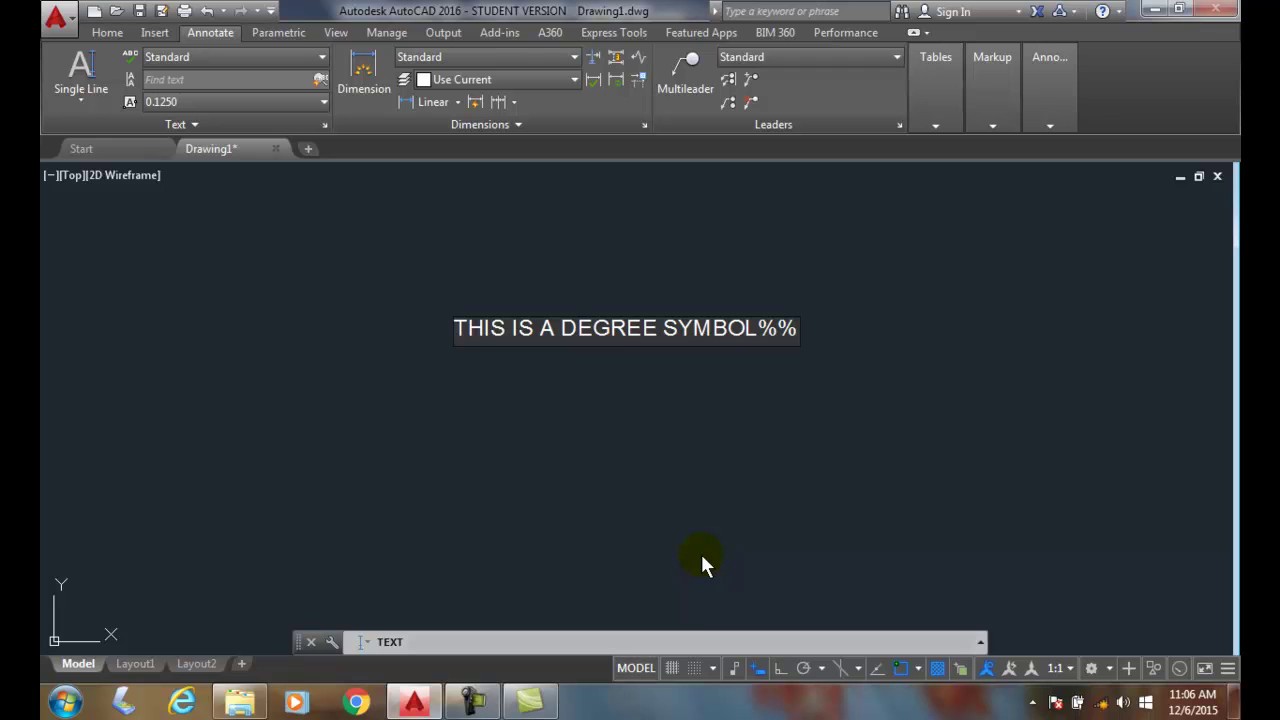
type("d")
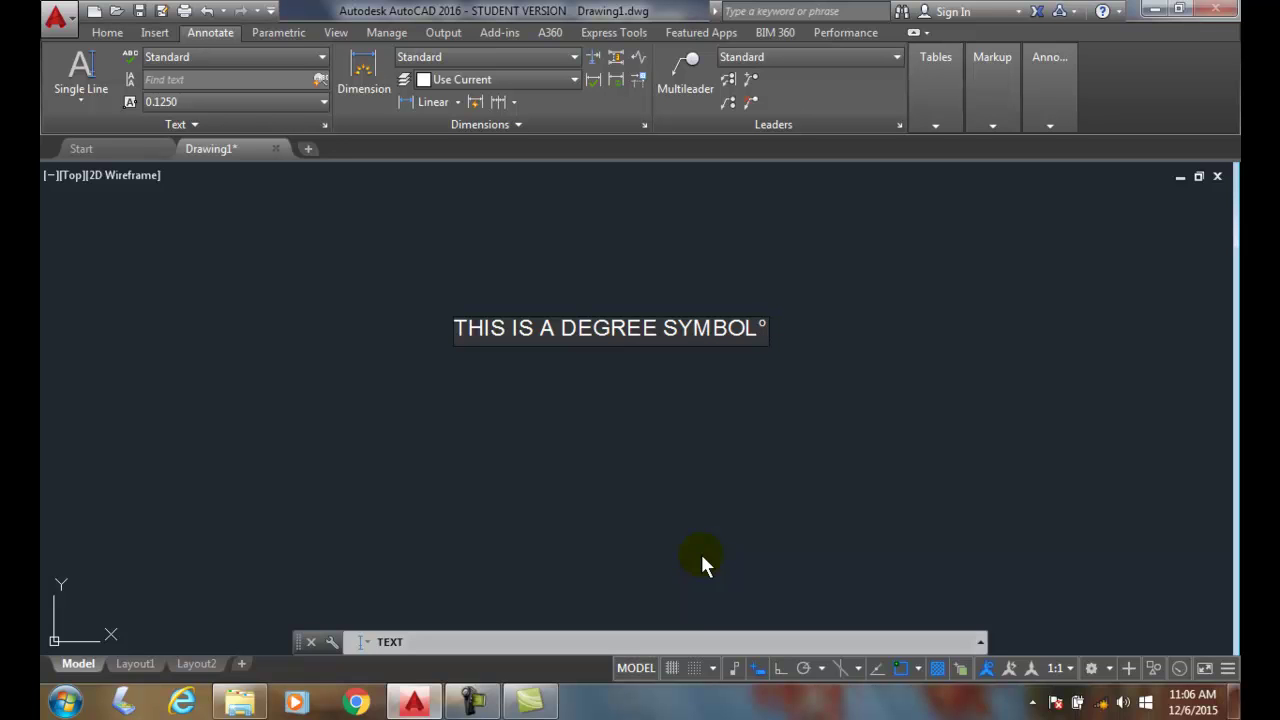
key("Return")
key("Return")
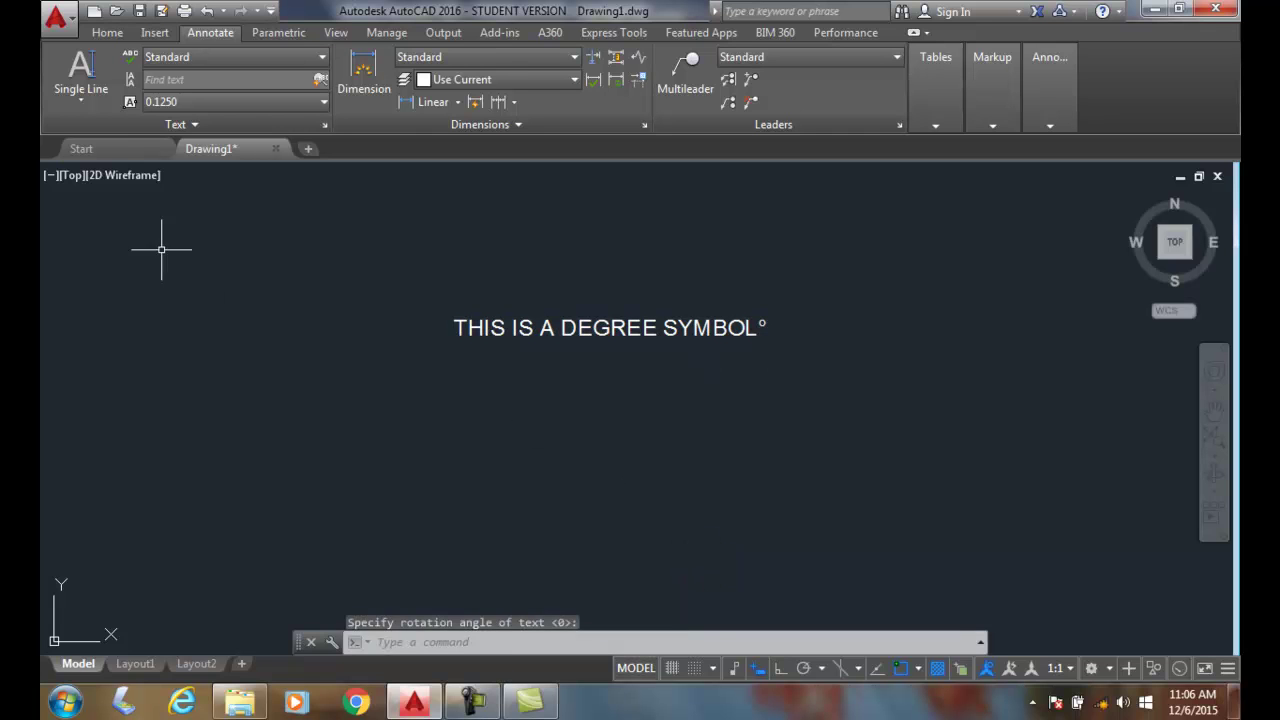
- Add single-line text 'THIS PLUS MINUS %%p' below the first line to show the ± sign
left_click(80, 78)
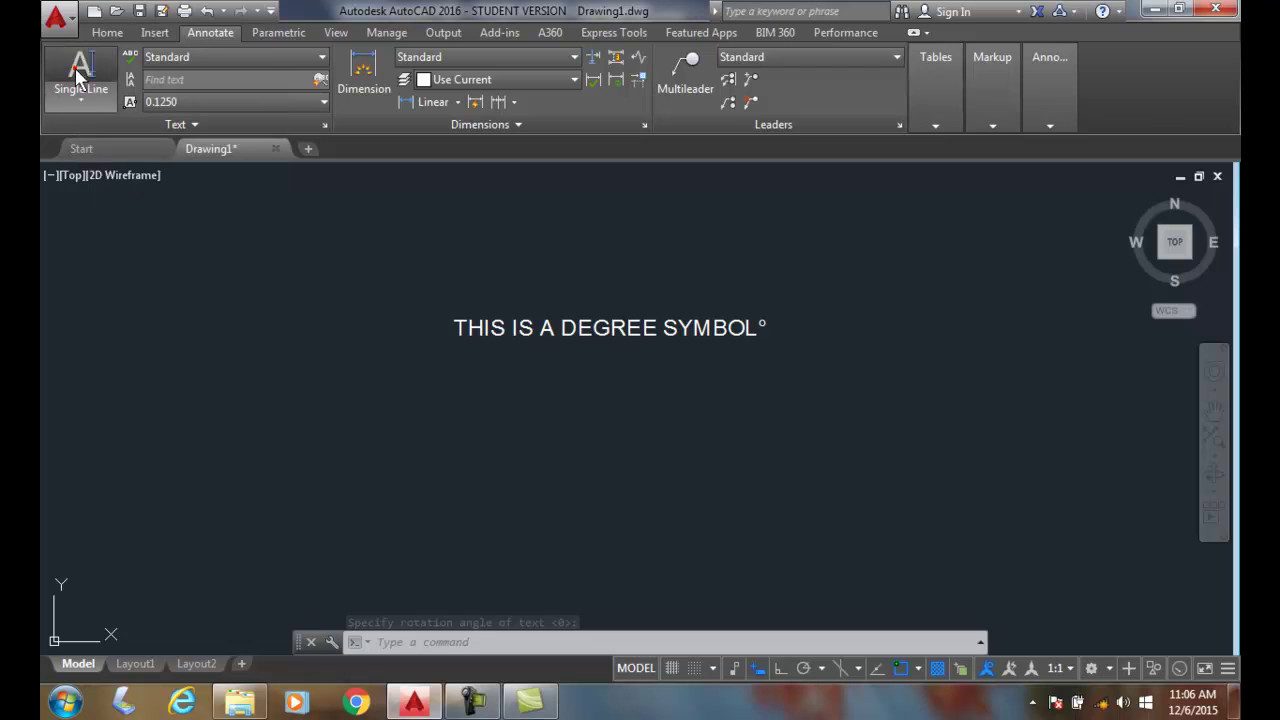
left_click(457, 400)
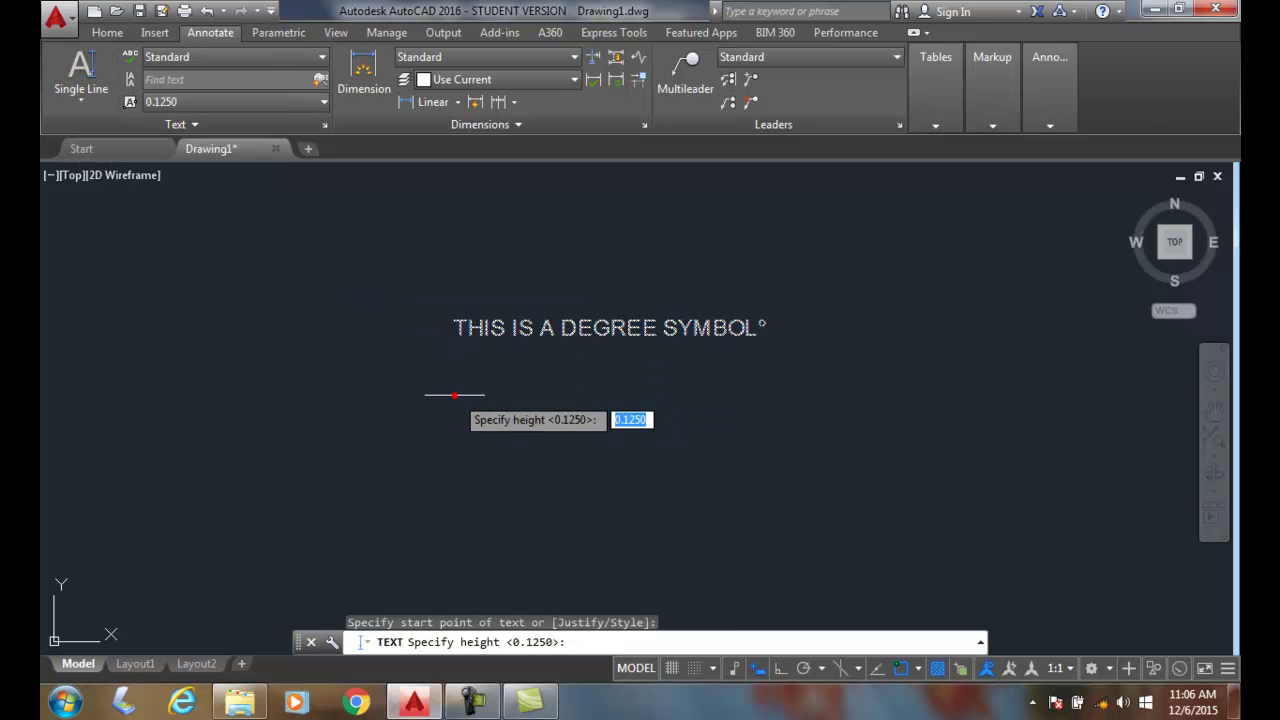
key("Return")
key("Return")
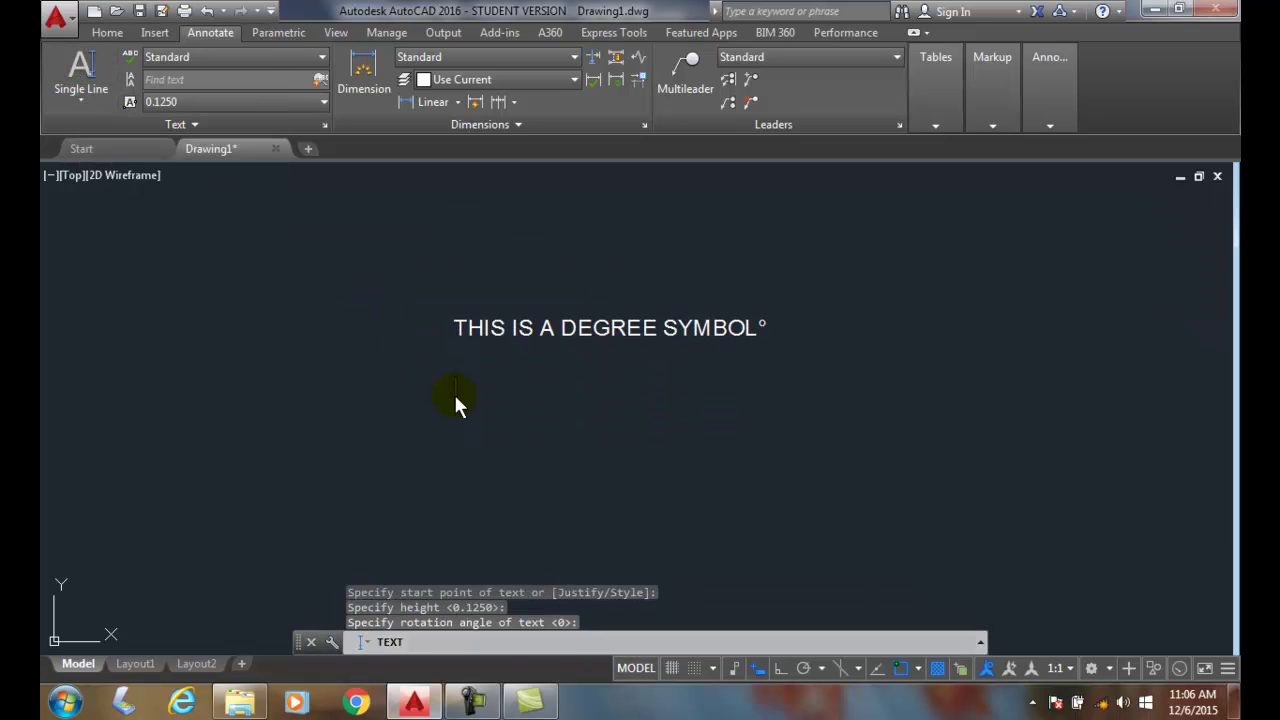
type("THIS PLUS")
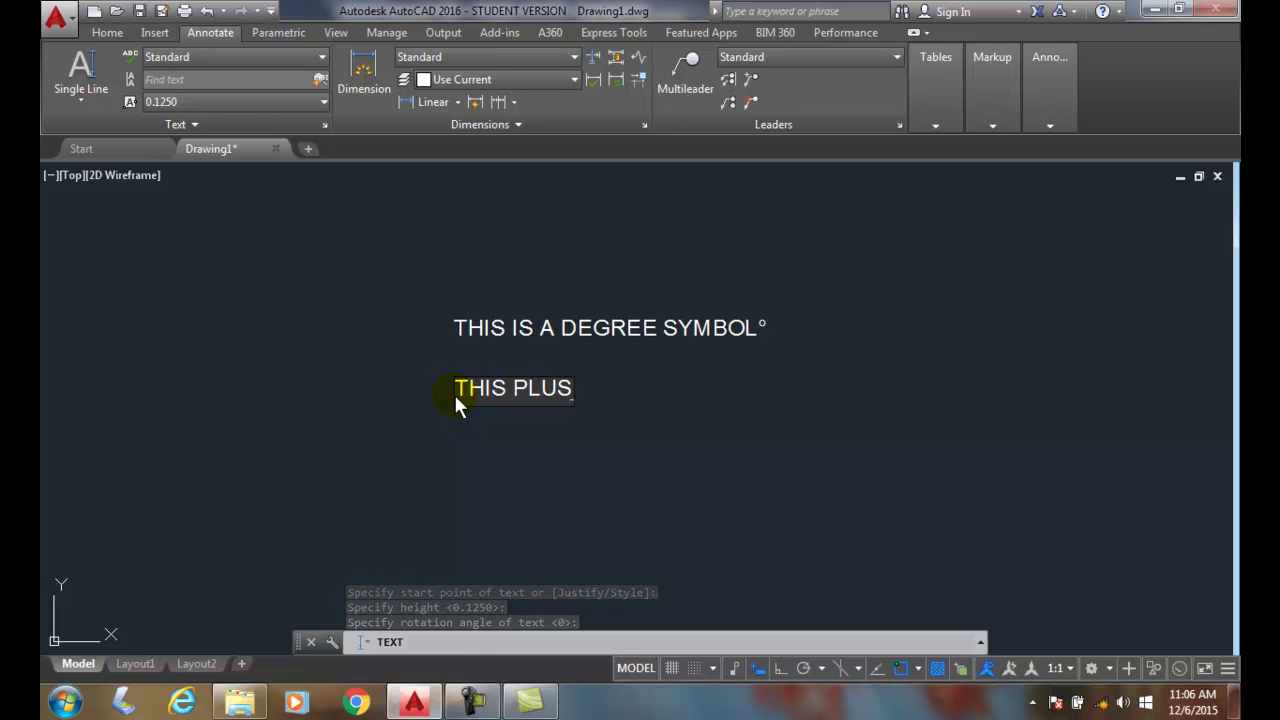
type(" MINUS")
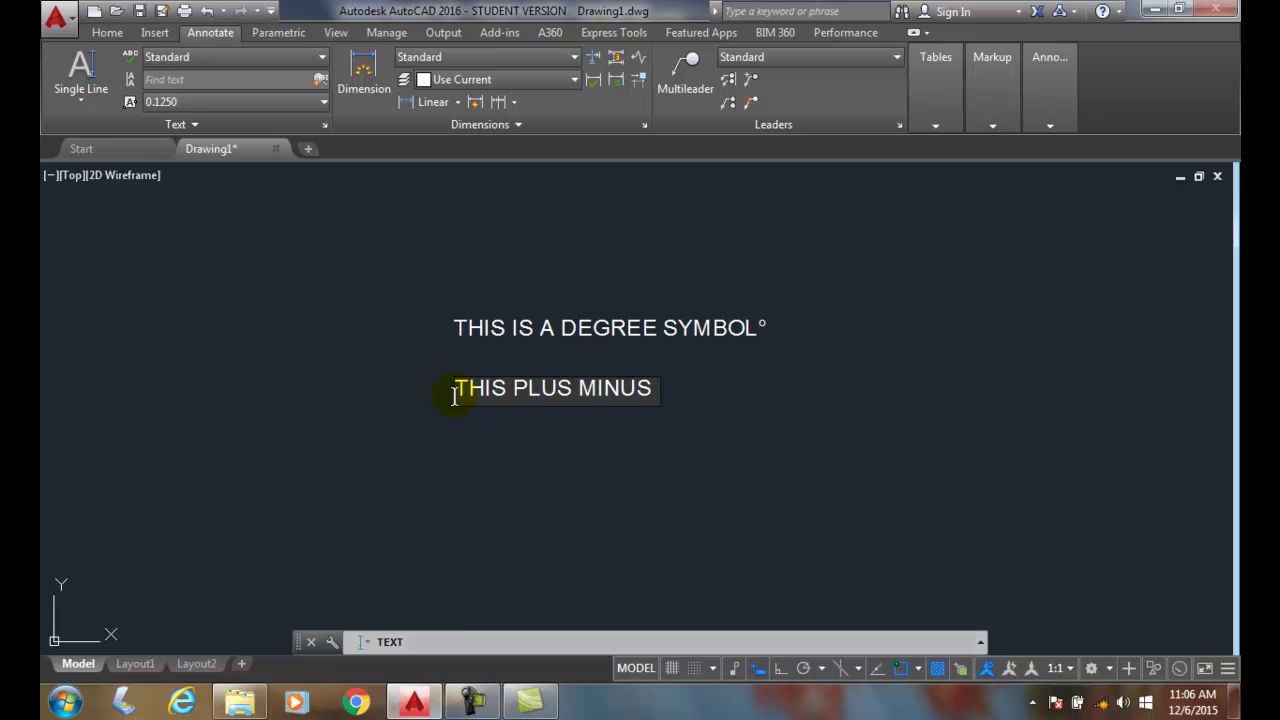
type(" %%")
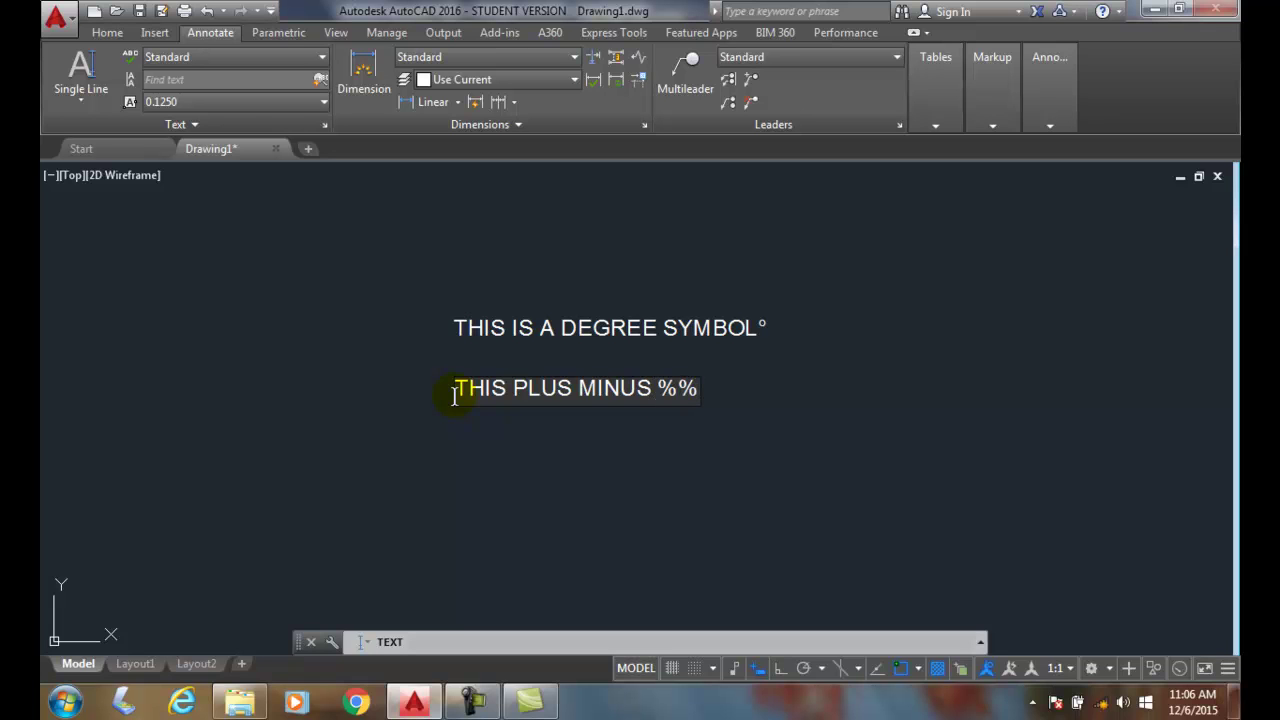
type("p")
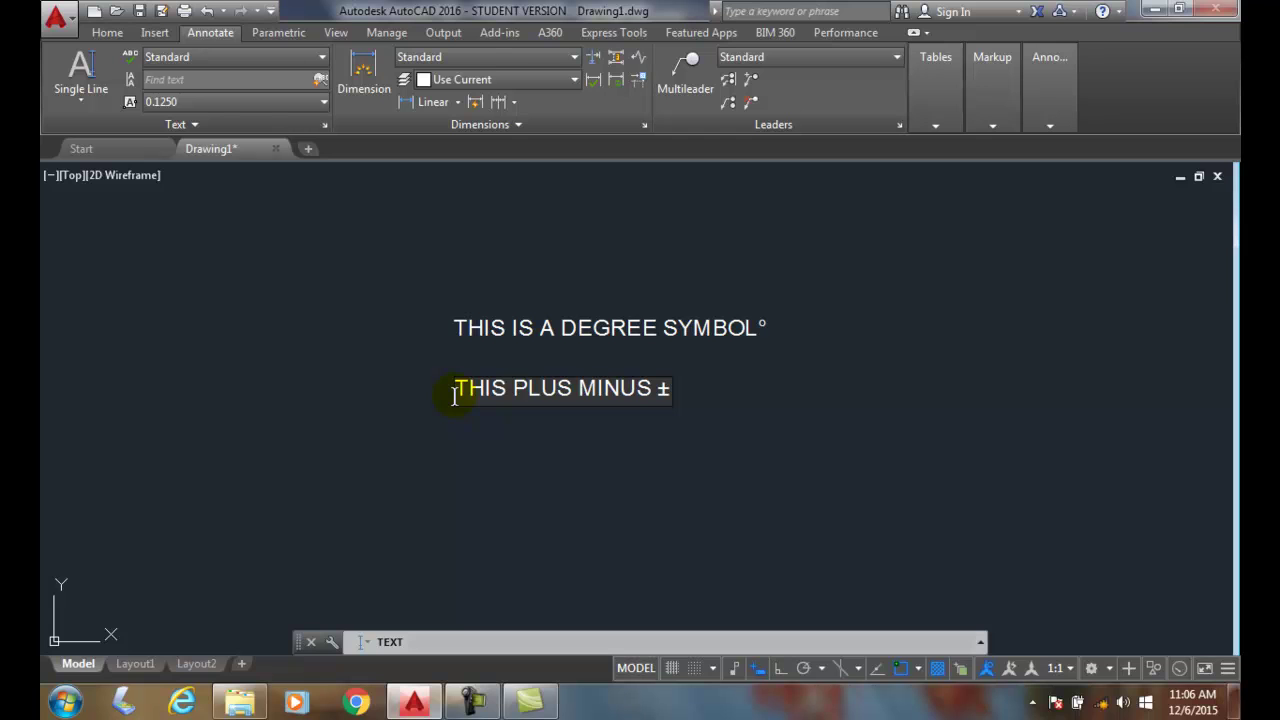
key("Return")
key("Return")
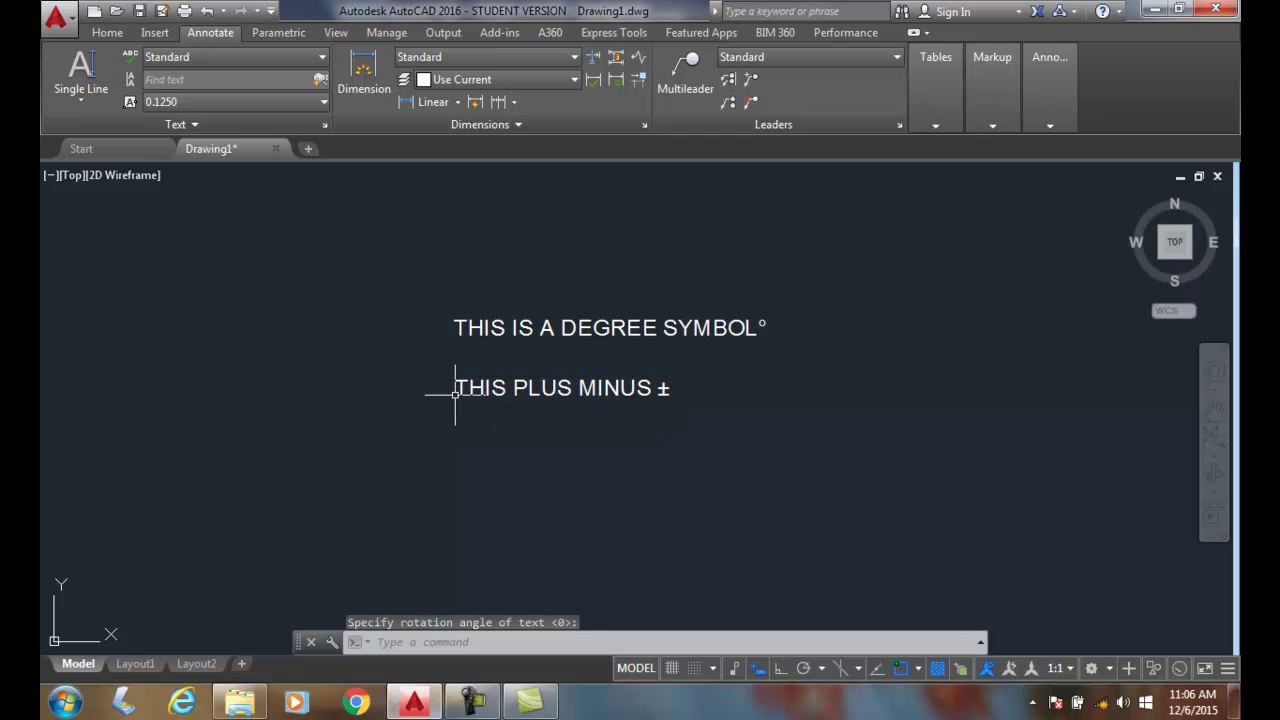
- Add single-line text 'DIAMETER %%c' below the plus-minus line, giving the Ø sign
left_click(70, 76)
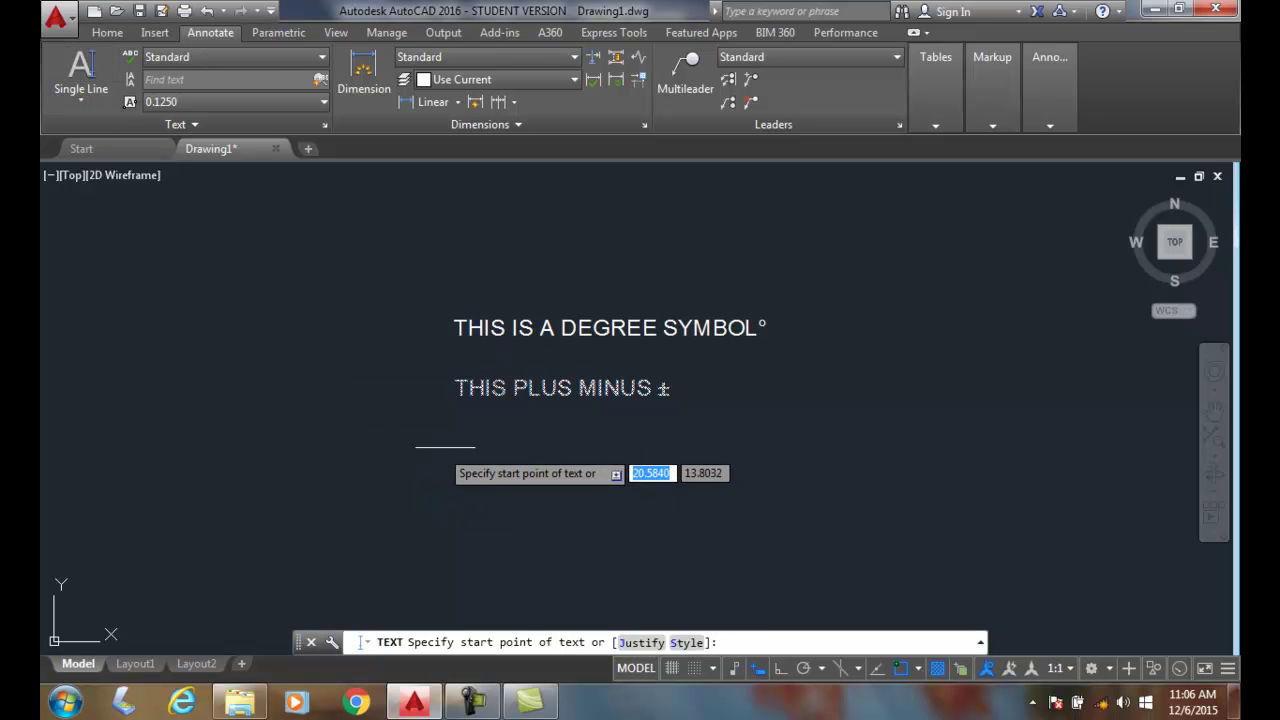
left_click(459, 447)
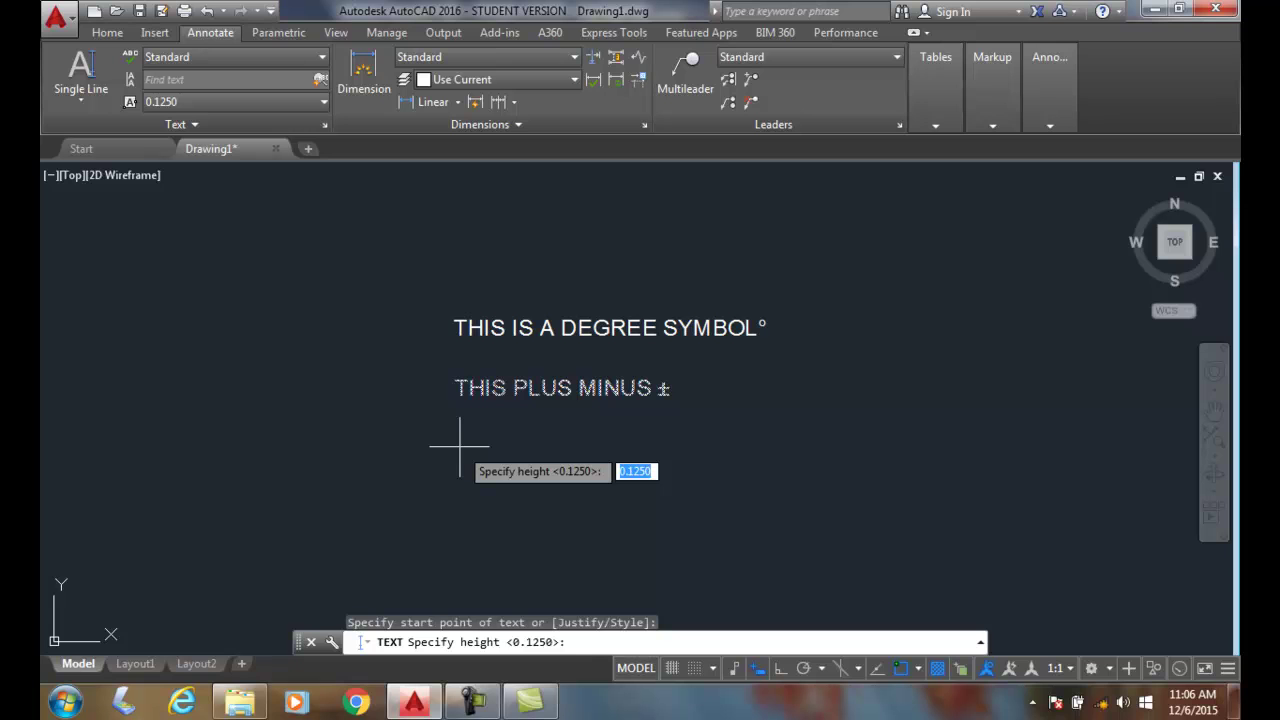
key("Return")
key("Return")
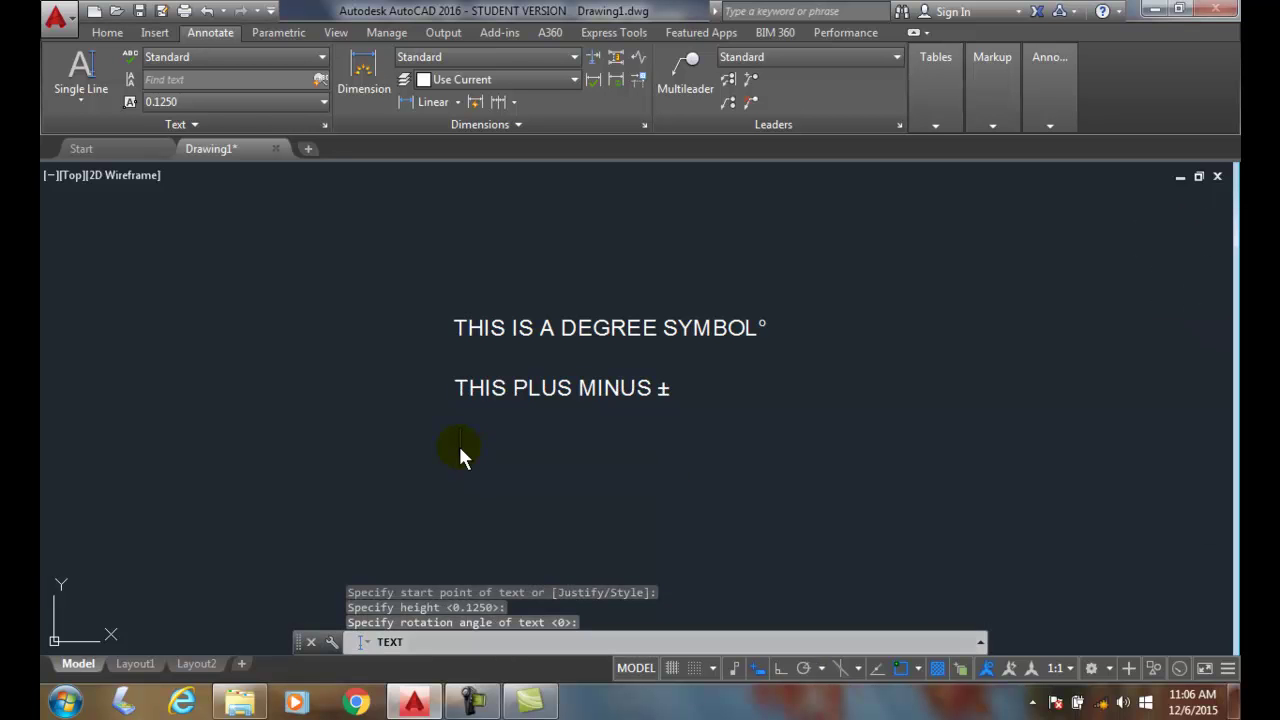
type("DI")
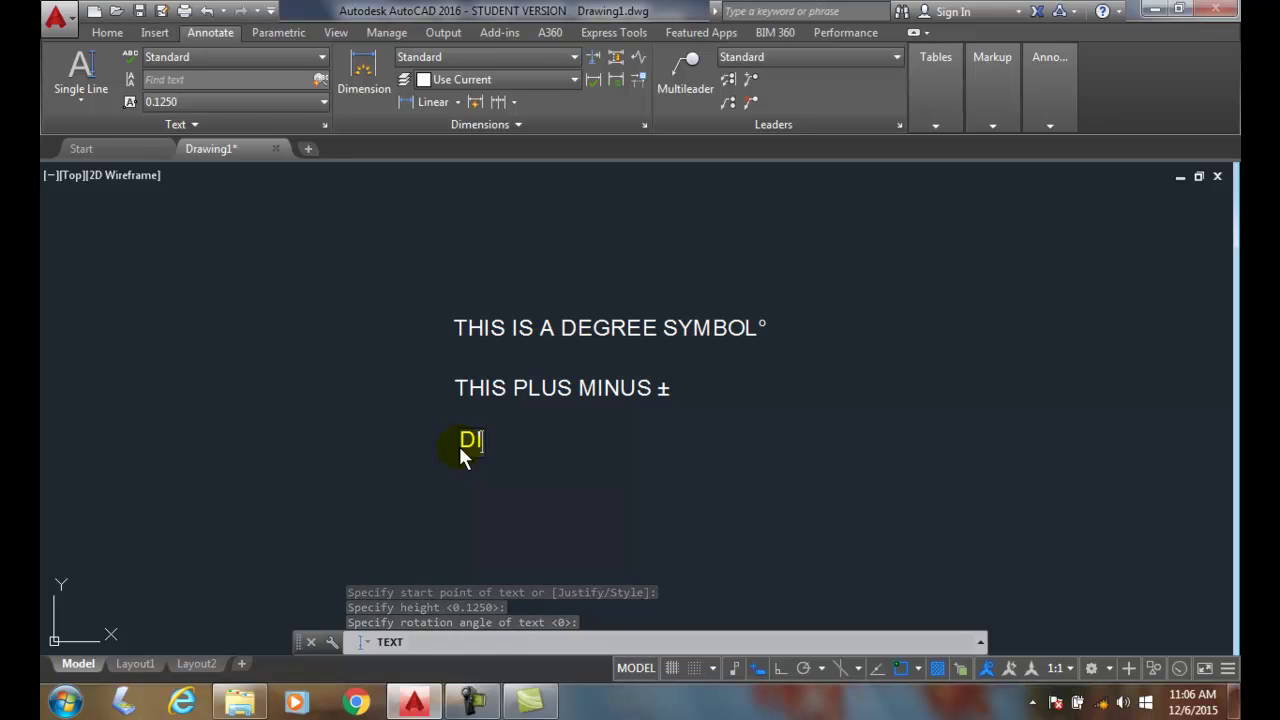
type("AMT")
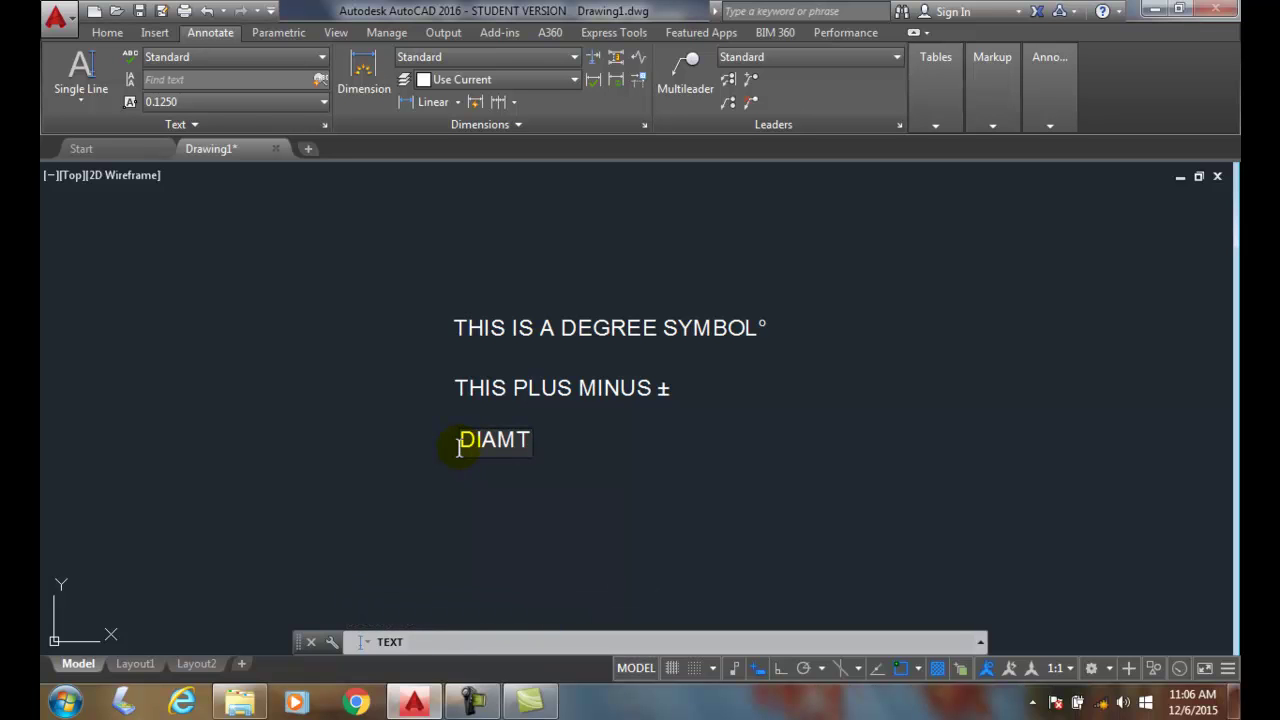
key("BackSpace")
type("ETER")
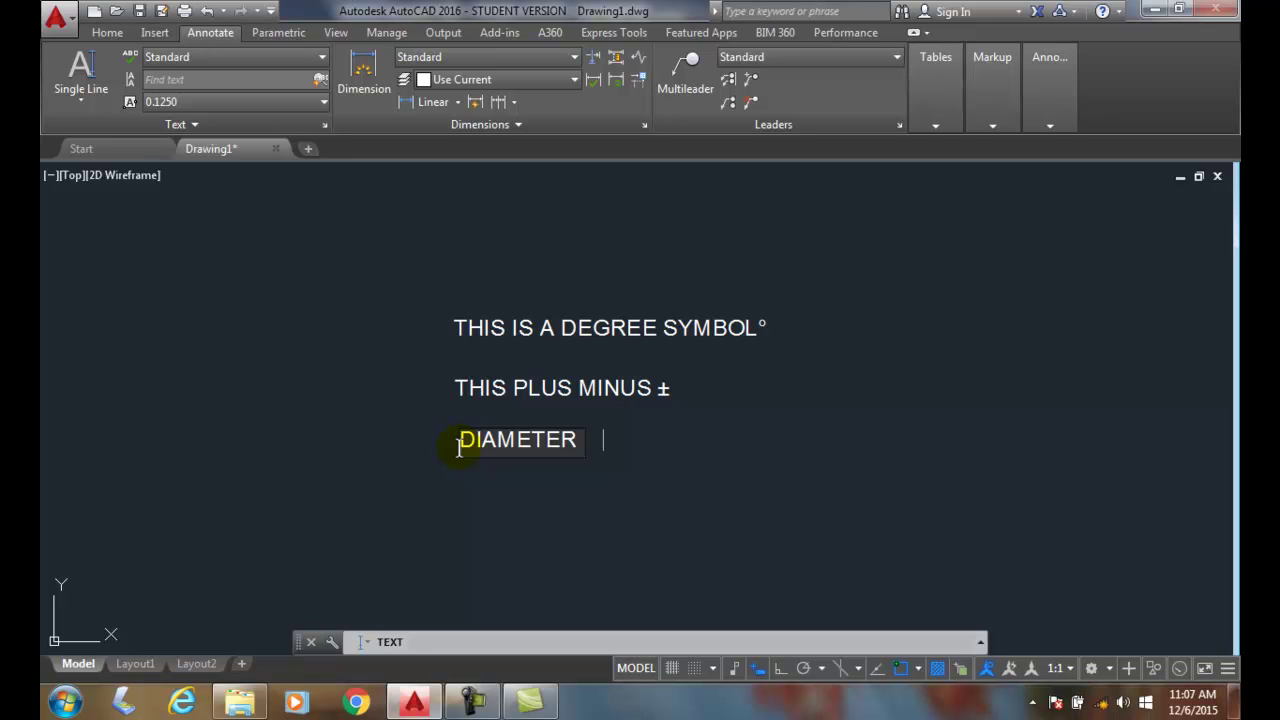
type(" %%")
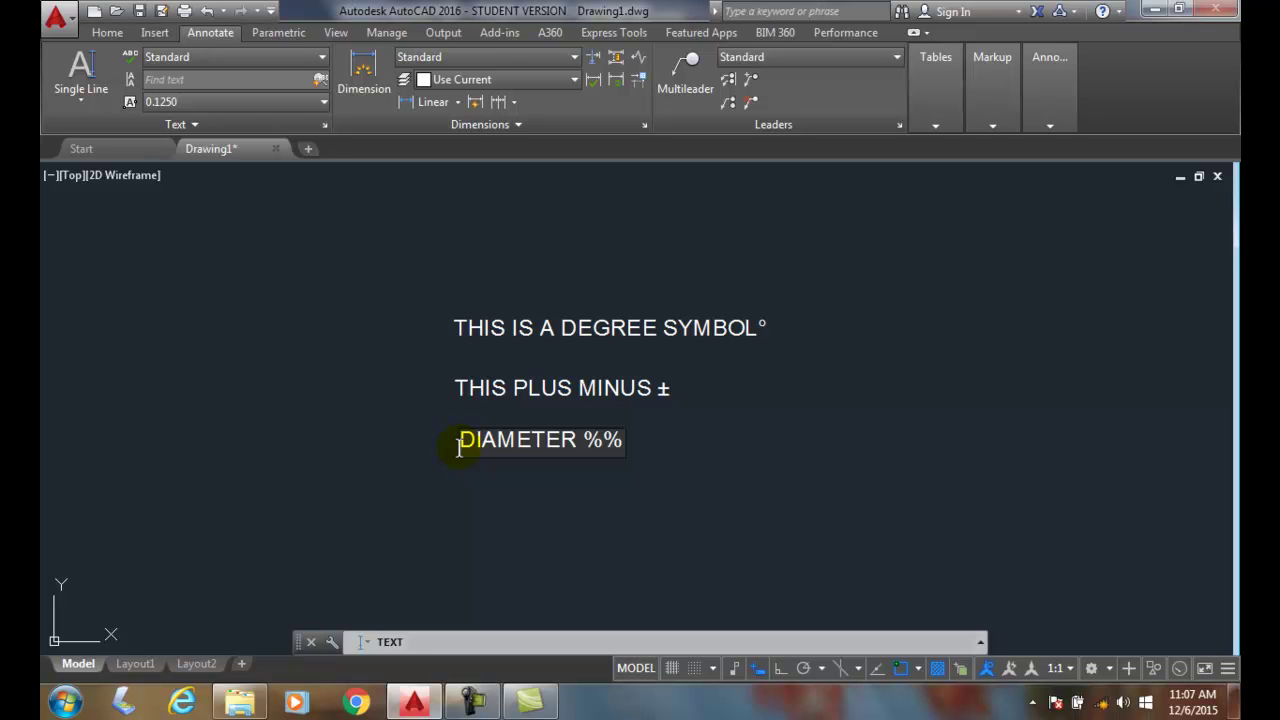
type("c")
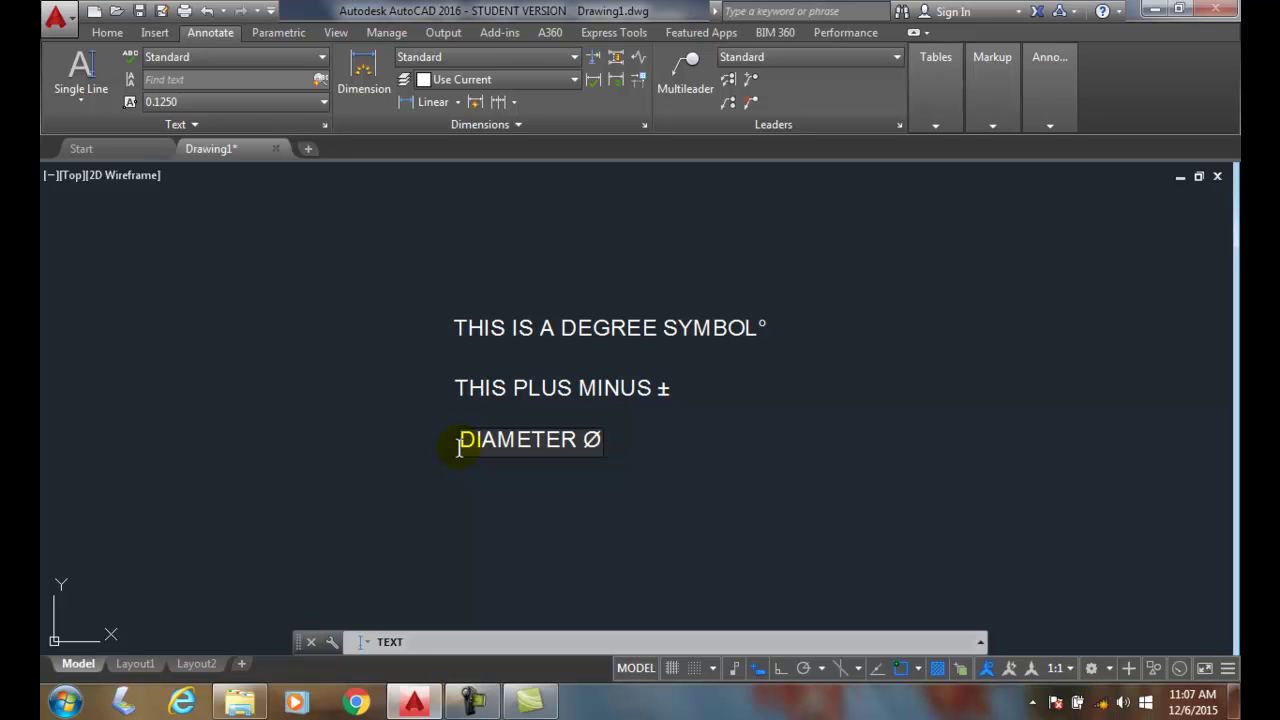
key("Return")
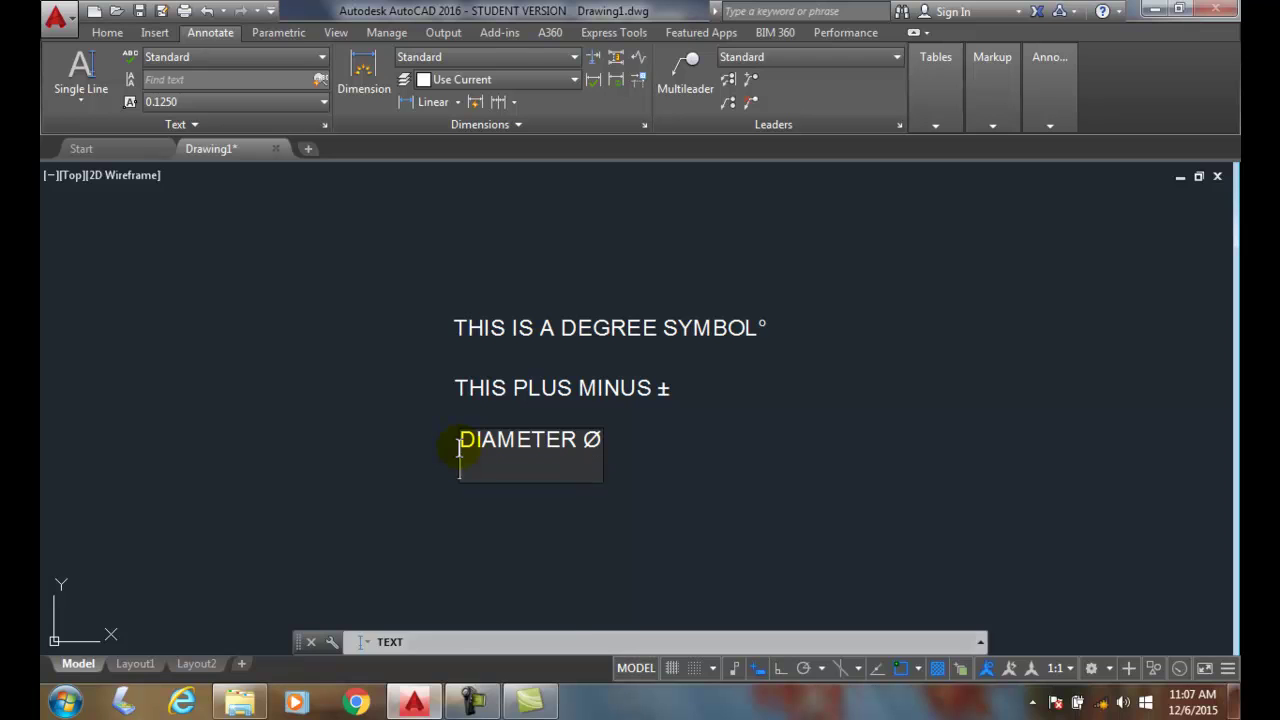
key("Return")
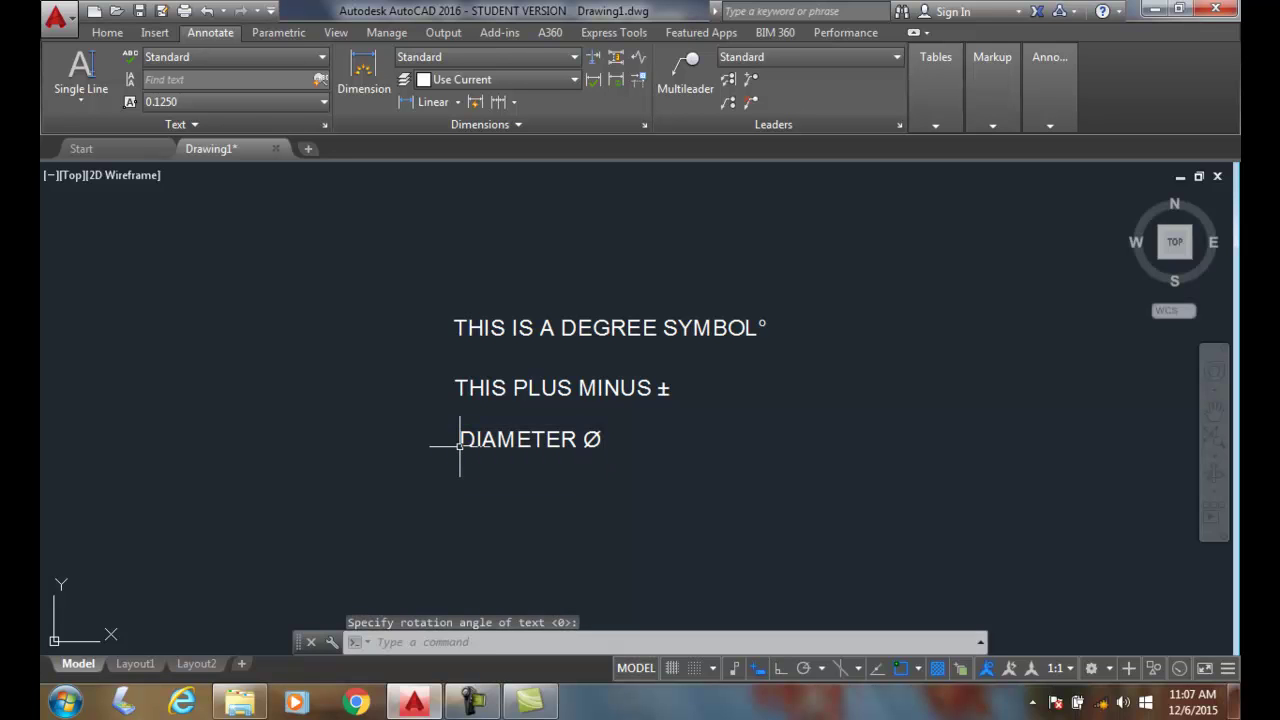